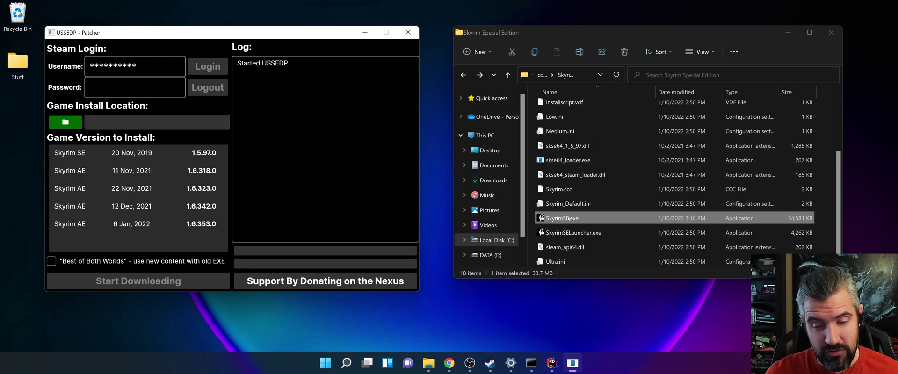
pyautogui.rightClick(542, 217)
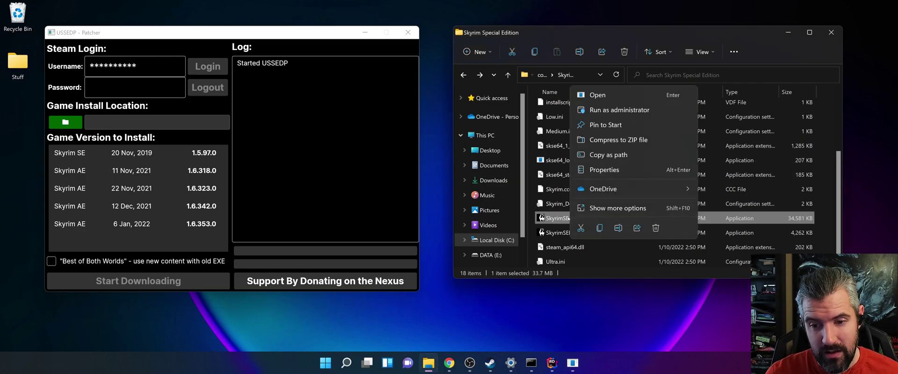
pyautogui.click(608, 208)
pyautogui.click(617, 345)
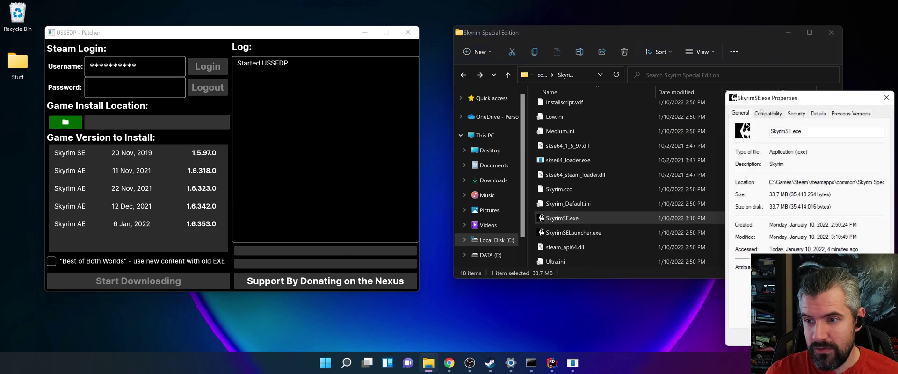
pyautogui.moveTo(818, 95); pyautogui.dragTo(634, 80)
pyautogui.click(634, 95)
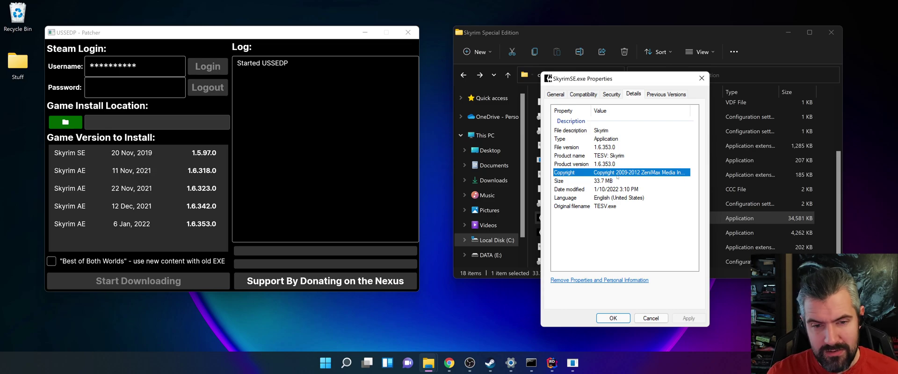
pyautogui.click(651, 318)
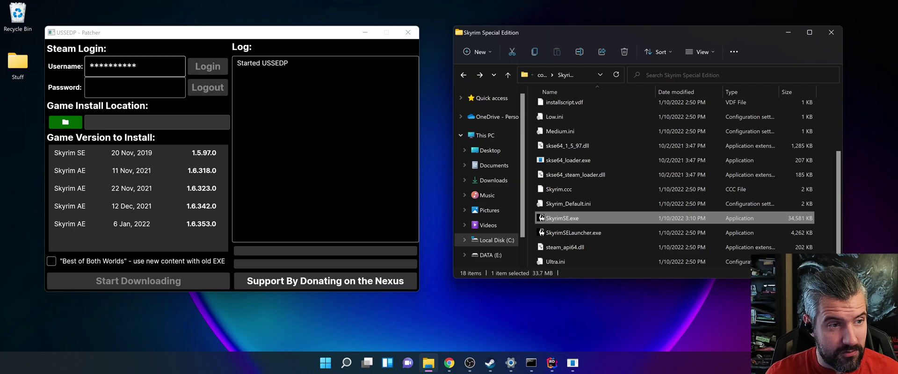
# Put the cursor in the Username field to edit the old Steam username.
pyautogui.click(136, 66)
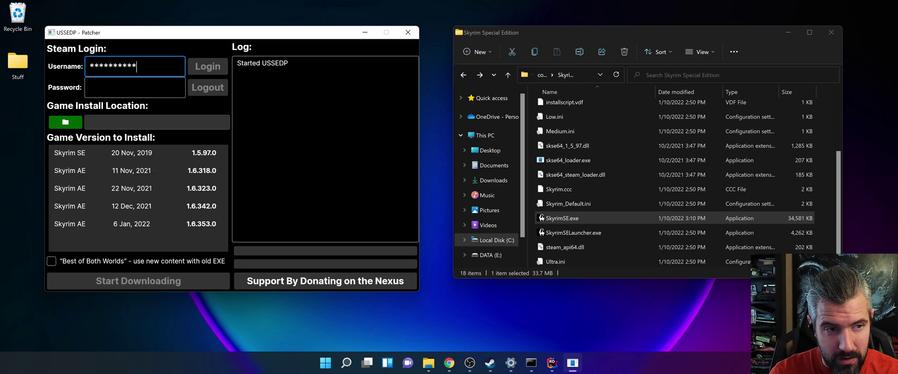
# Replace the username with the Steam account name, enter the account password, and log in.
pyautogui.press('BackSpace')
pyautogui.press('BackSpace')
pyautogui.press('BackSpace')
pyautogui.press('BackSpace')
pyautogui.press('BackSpace')
pyautogui.press('BackSpace')
pyautogui.press('BackSpace')
pyautogui.press('BackSpace')
pyautogui.press('BackSpace')
pyautogui.press('BackSpace')
pyautogui.write('***')
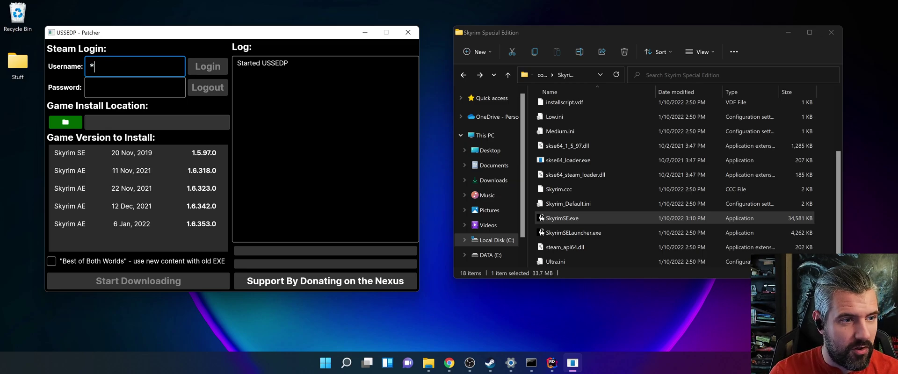
pyautogui.write('*******')
pyautogui.press('Tab')
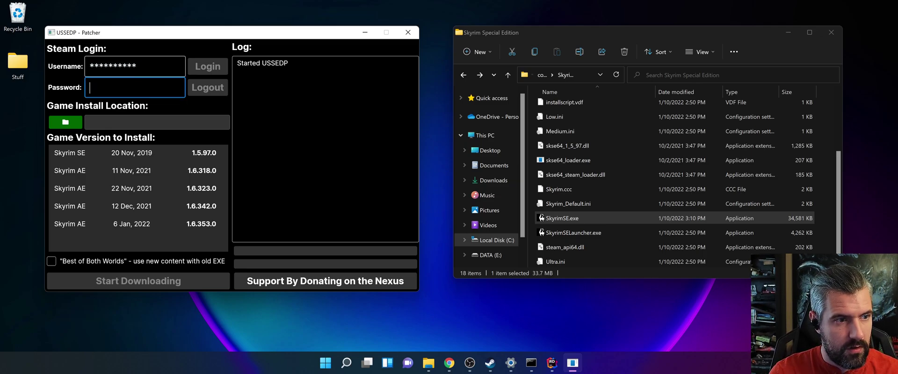
pyautogui.write('********')
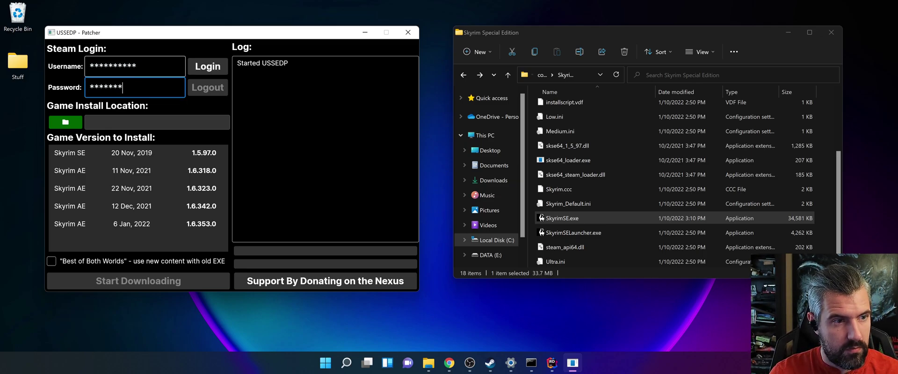
pyautogui.click(203, 67)
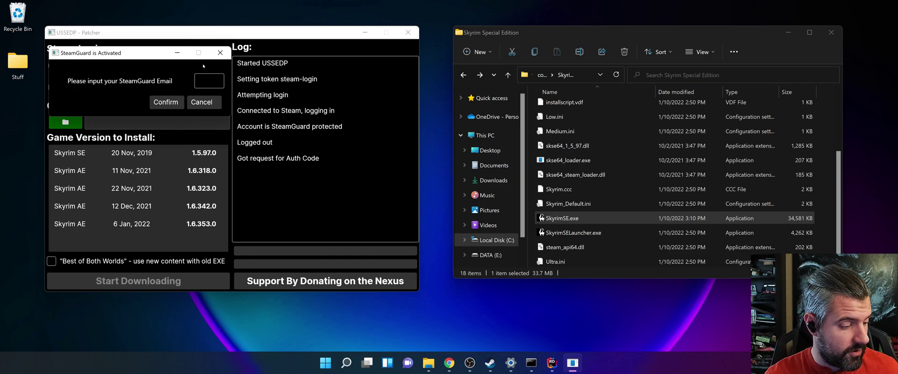
# Enter the emailed SteamGuard verification code and confirm it to complete the Steam login.
pyautogui.click(205, 81)
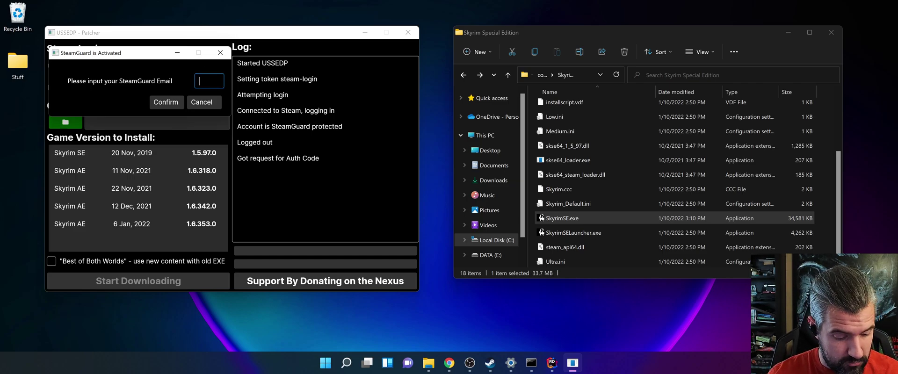
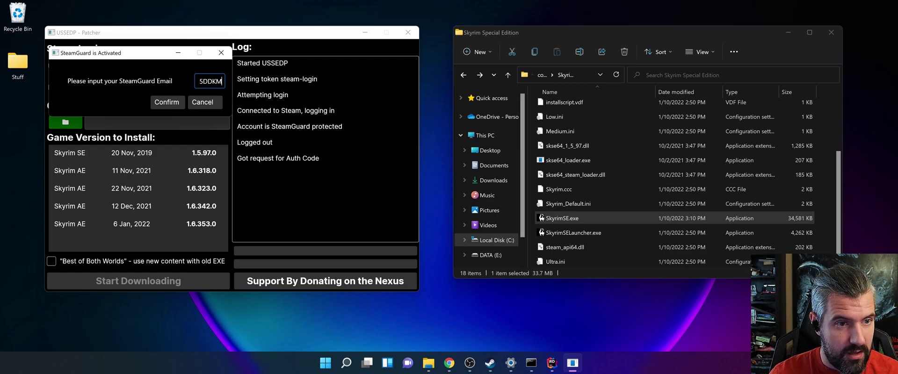
pyautogui.click(175, 102)
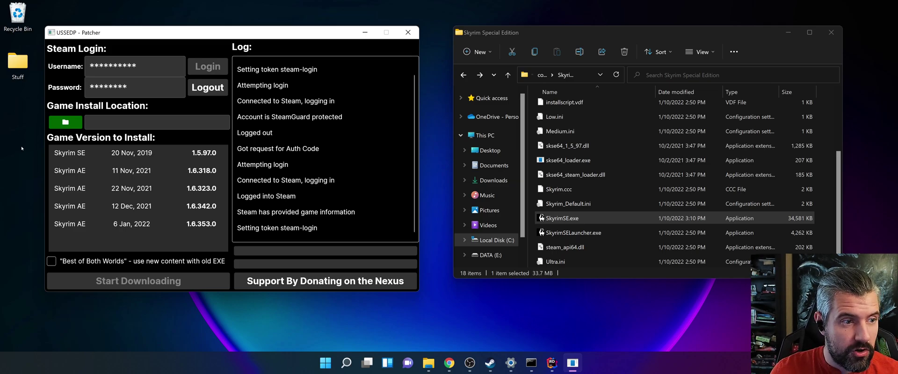
# Choose the Skyrim Special Edition folder as the Game Install Location.
pyautogui.click(77, 121)
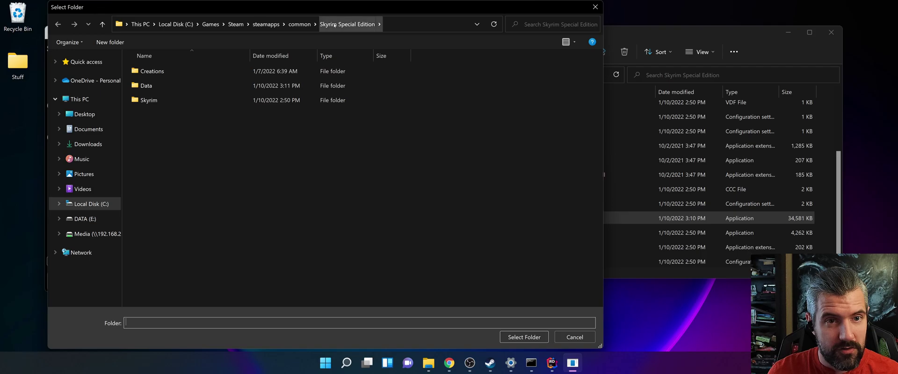
pyautogui.click(519, 336)
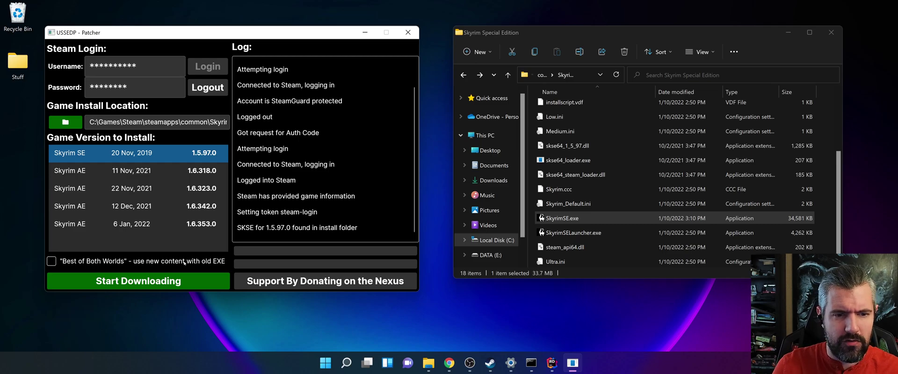
# Enable the Best of Both Worlds option to use new content with the old EXE.
pyautogui.click(64, 263)
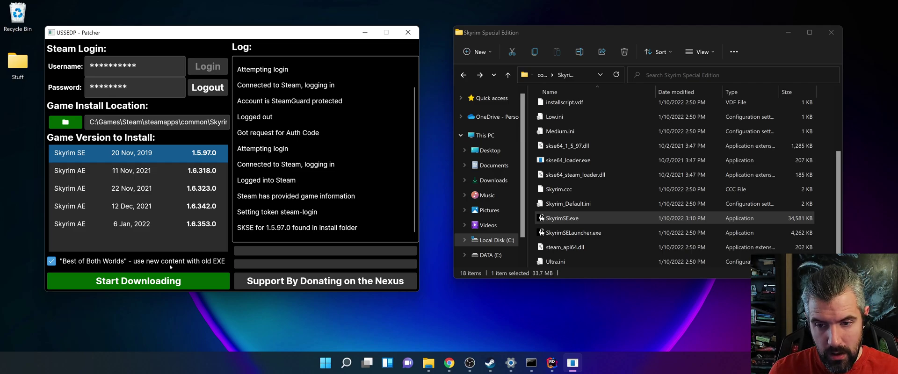
# Start downloading Skyrim SE 1.5.97.0 so SkyrimSE.exe is replaced.
pyautogui.click(174, 283)
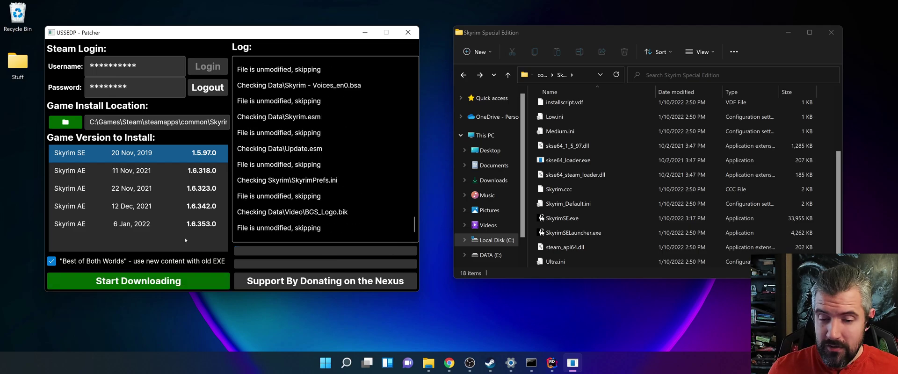
pyautogui.rightClick(568, 219)
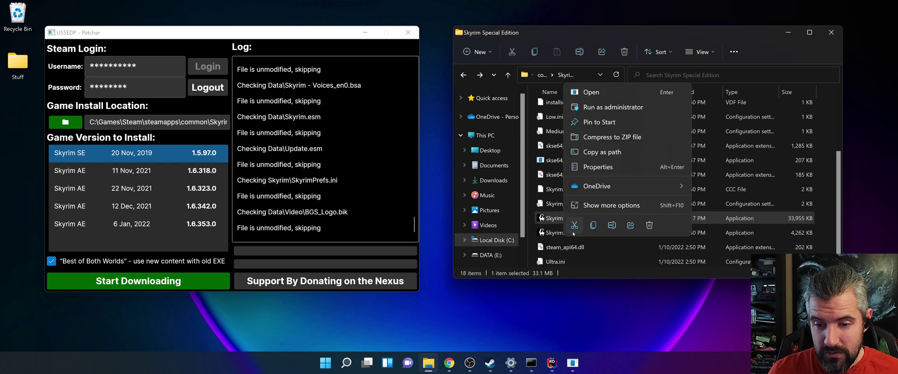
pyautogui.click(590, 209)
pyautogui.click(622, 346)
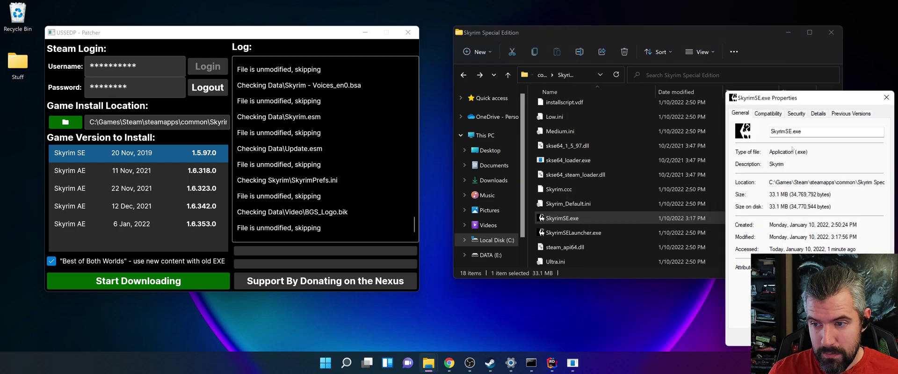
pyautogui.click(818, 113)
pyautogui.click(780, 191)
pyautogui.moveTo(823, 98); pyautogui.dragTo(543, 55)
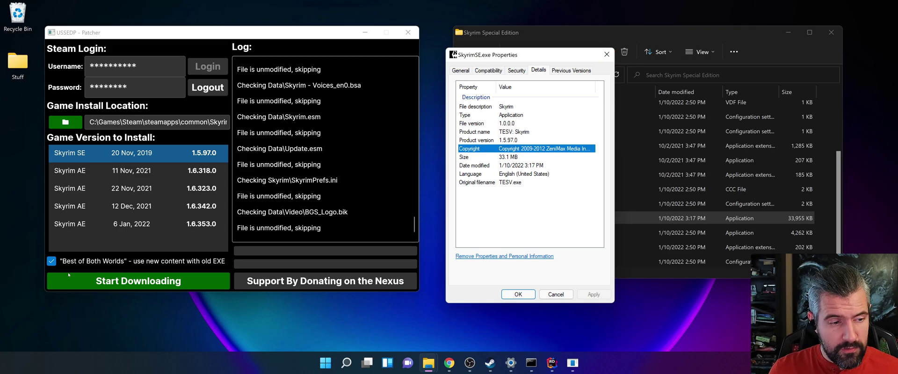
pyautogui.click(607, 54)
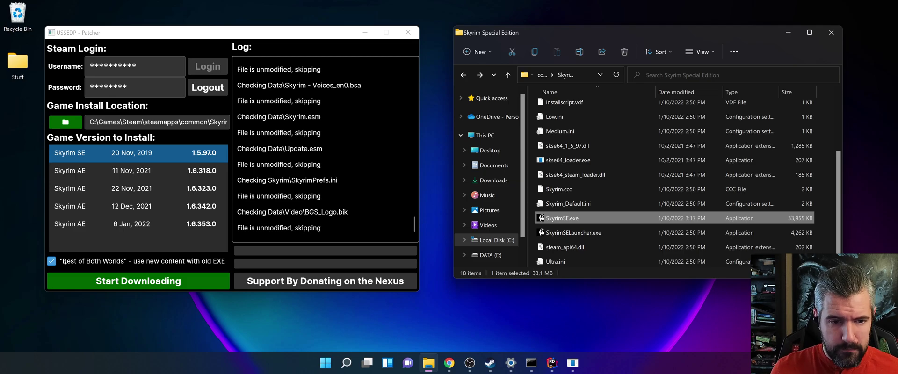
# Scroll the patcher log back up to the CDN server and depot manifest entries.
pyautogui.click(322, 150)
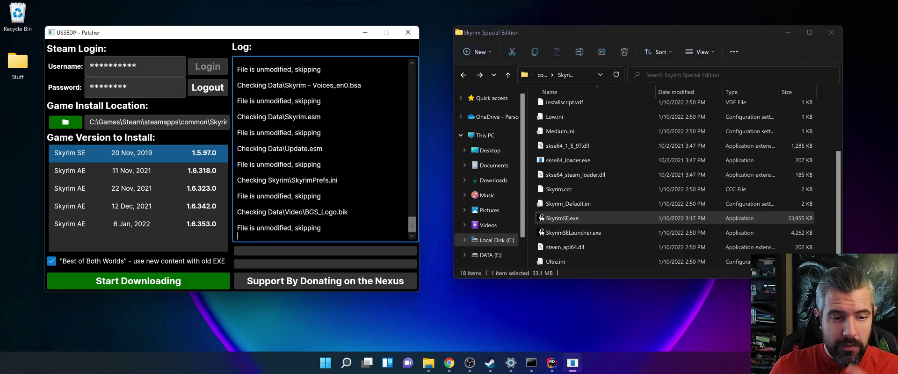
pyautogui.scroll(10, 323, 150)
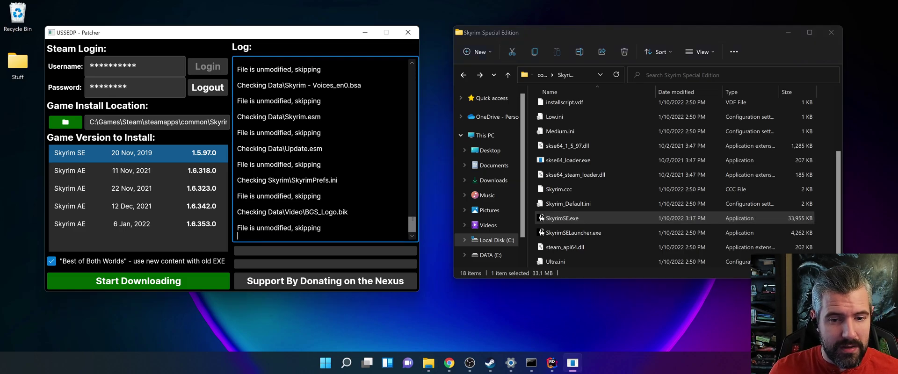
pyautogui.scroll(10, 322, 150)
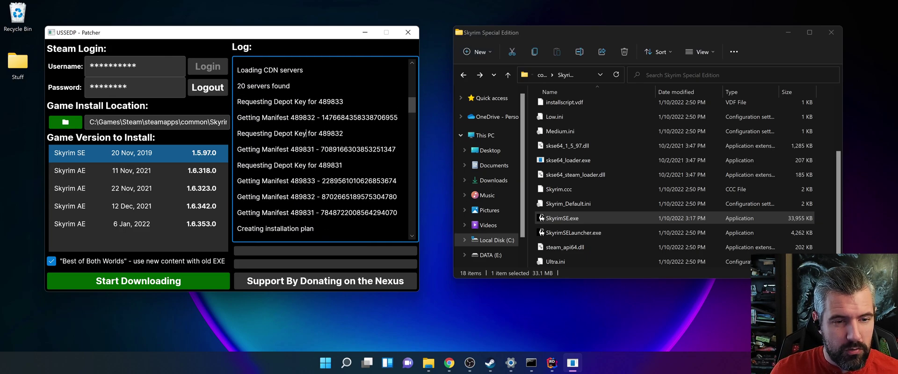
pyautogui.moveTo(308, 133); pyautogui.dragTo(343, 133)
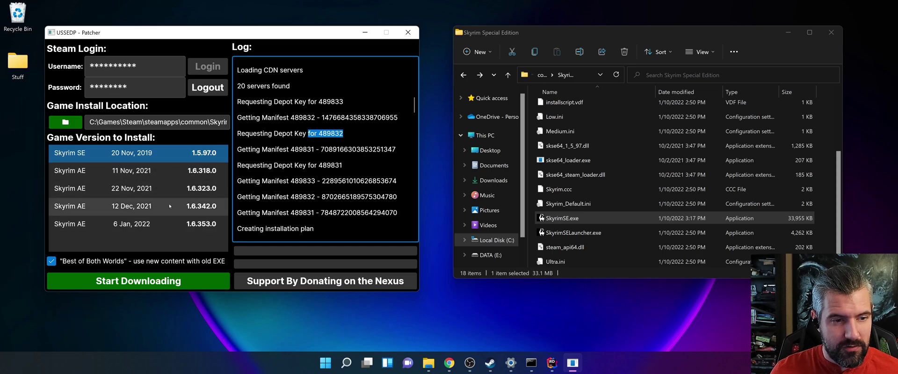
# Select Skyrim AE 1.6.342.0 (12 Dec 2021) in the Game Version to Install list.
pyautogui.click(163, 224)
pyautogui.press('Up')
pyautogui.press('Up')
pyautogui.press('Up')
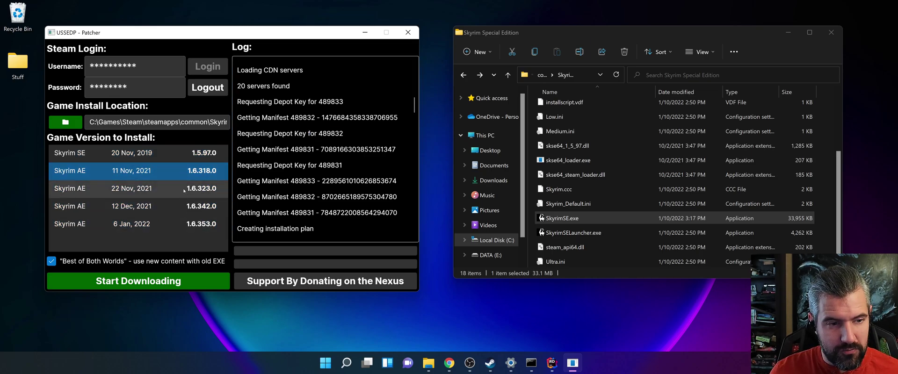
pyautogui.click(186, 215)
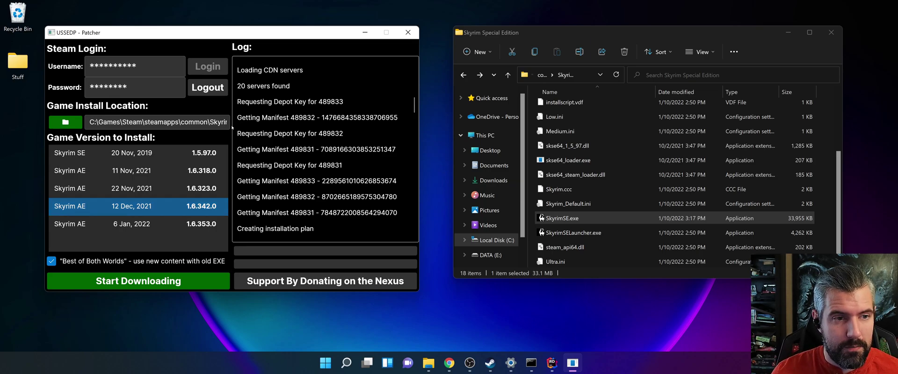
# Log out of Steam and highlight the log lines about manifest 489832.
pyautogui.click(221, 87)
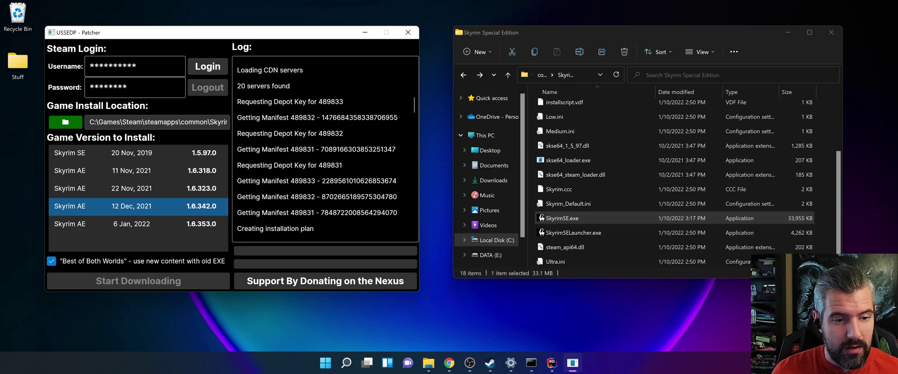
pyautogui.moveTo(237, 118); pyautogui.dragTo(343, 133)
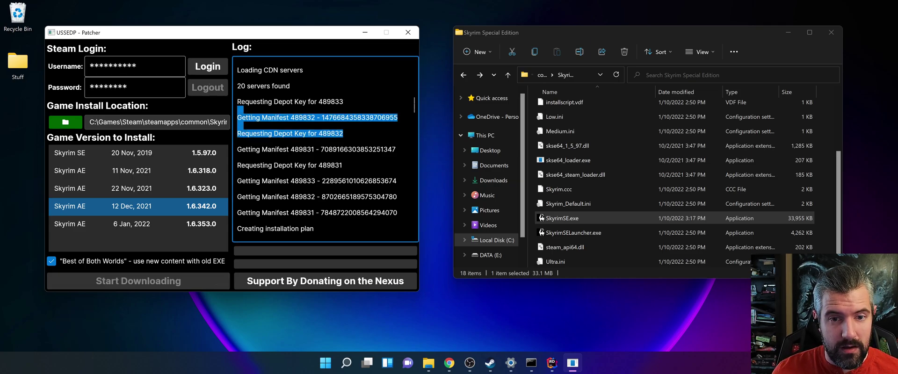